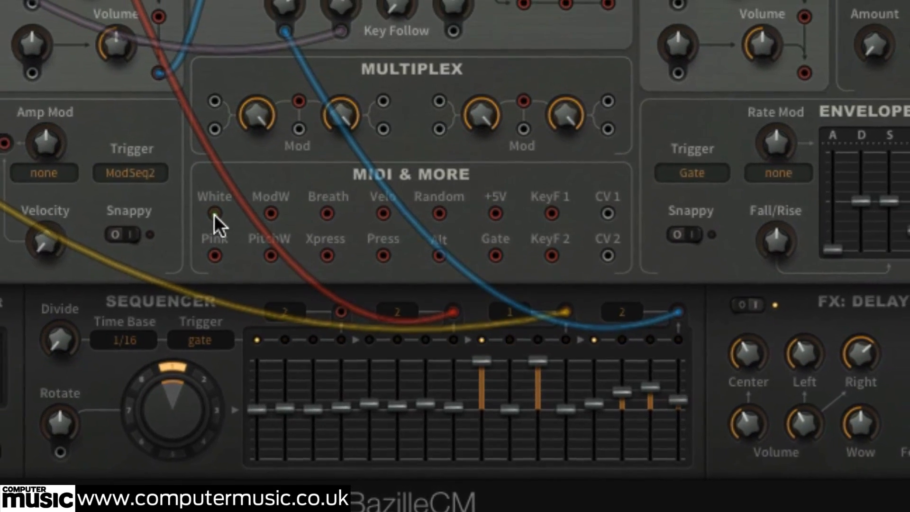
Patch the White noise source into the first Multiplex and route the Multiplex output to the filter's second input.
{"action": "left_click_drag", "start_coordinate": [194, 189], "coordinate": [205, 136]}
{"action": "left_click_drag", "start_coordinate": [231, 174], "coordinate": [222, 139]}
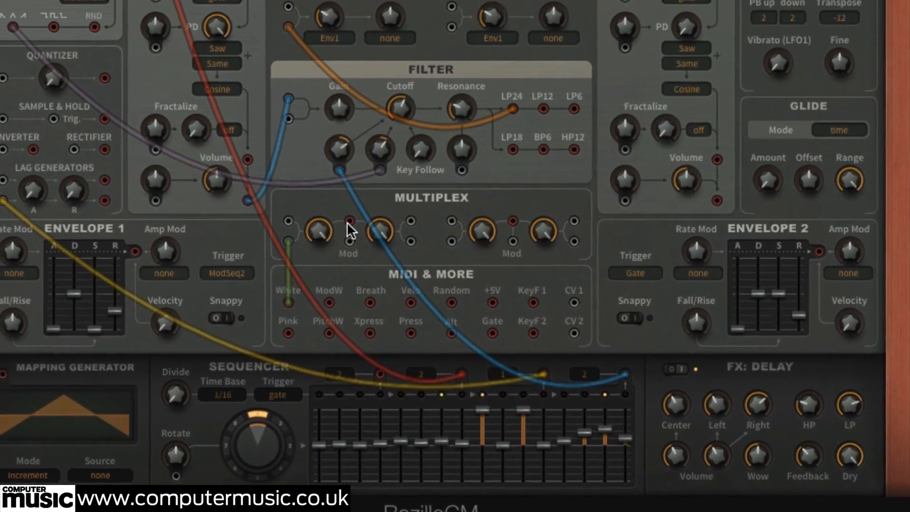
{"action": "left_click_drag", "start_coordinate": [341, 200], "coordinate": [286, 104]}
{"action": "left_click_drag", "start_coordinate": [312, 160], "coordinate": [302, 148]}
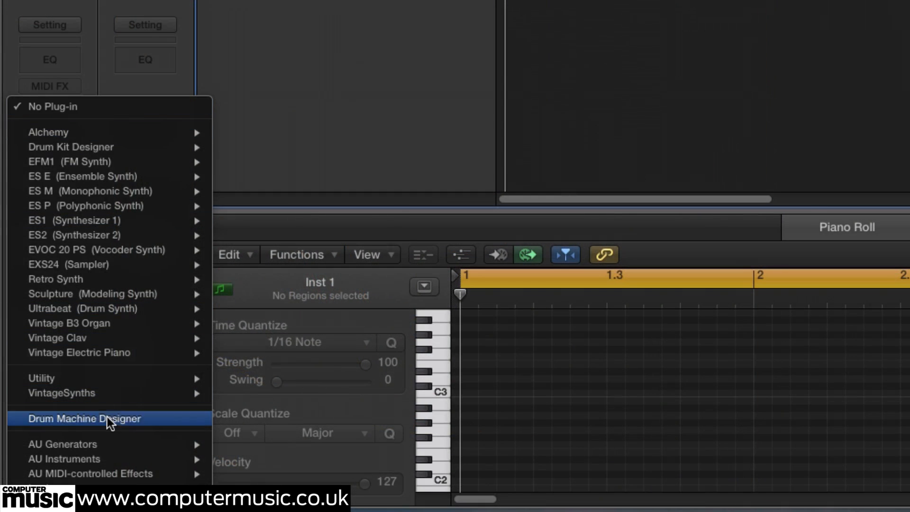
Load the u-he BazilleCM AU instrument in stereo on the Inst 1 track and reposition its plug-in window.
{"action": "mouse_move", "coordinate": [102, 458]}
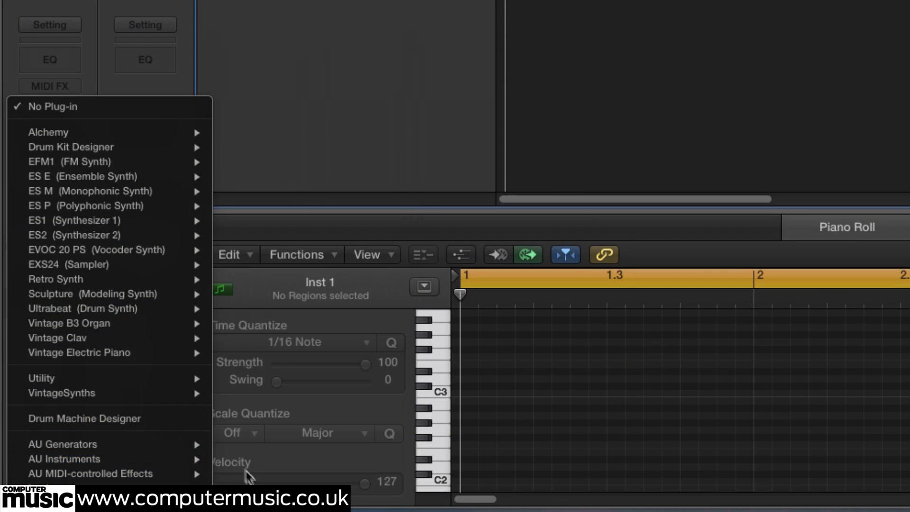
{"action": "mouse_move", "coordinate": [243, 478]}
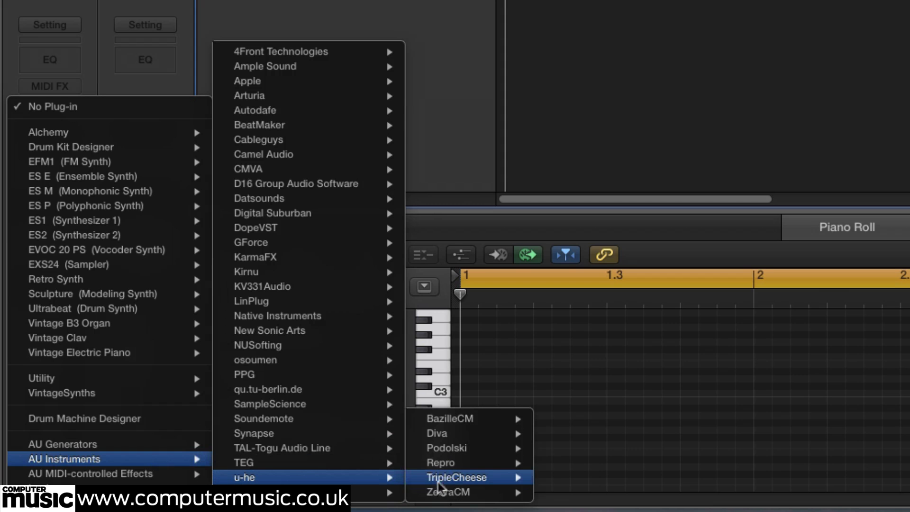
{"action": "mouse_move", "coordinate": [468, 423]}
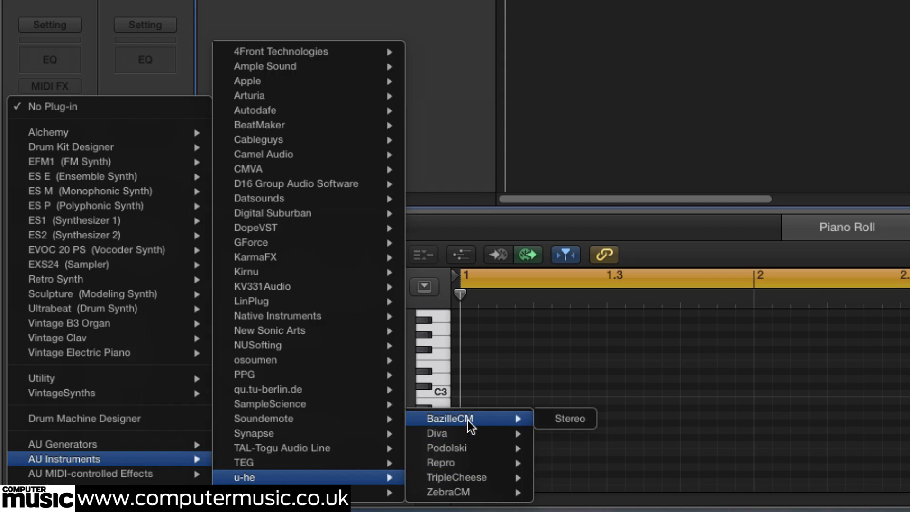
{"action": "left_click", "coordinate": [565, 424]}
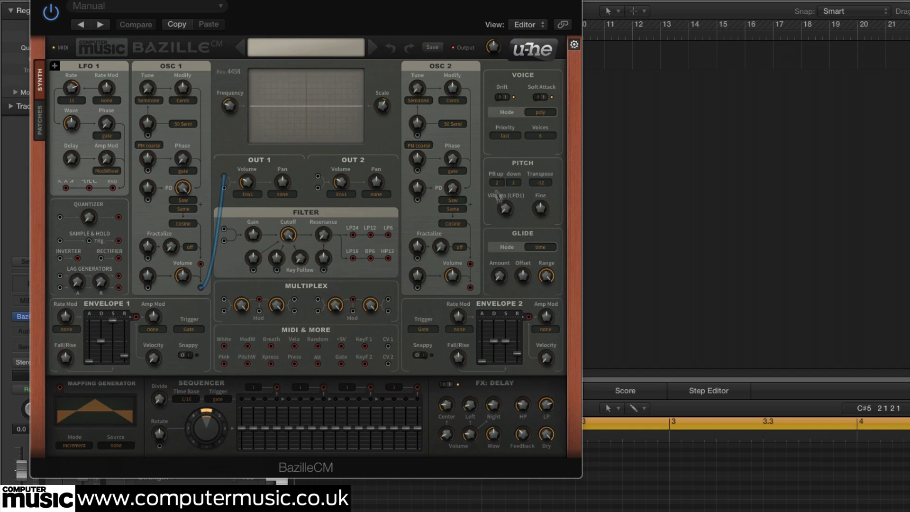
{"action": "left_click_drag", "start_coordinate": [476, 0], "coordinate": [728, 3]}
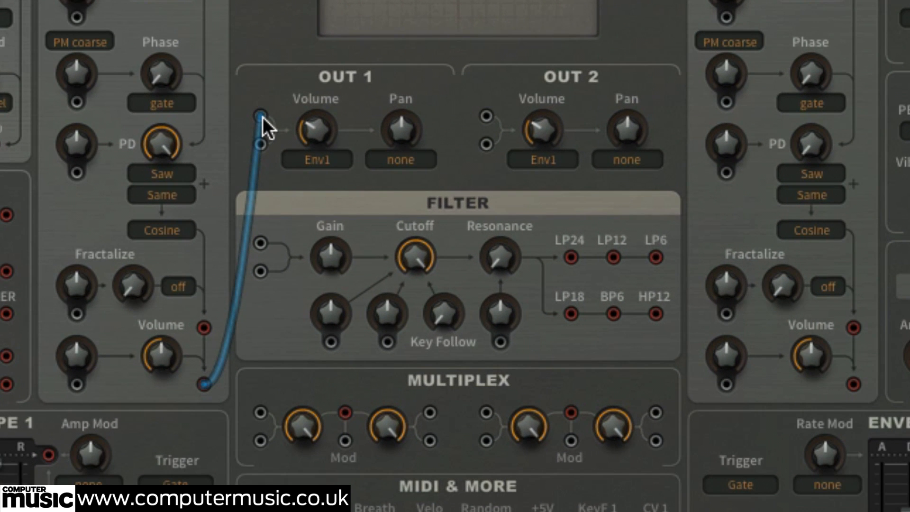
Reroute oscillator 1's output through the filter, from LP24 to OUT 1's second input, and switch off the delay.
{"action": "left_click_drag", "start_coordinate": [263, 117], "coordinate": [263, 240]}
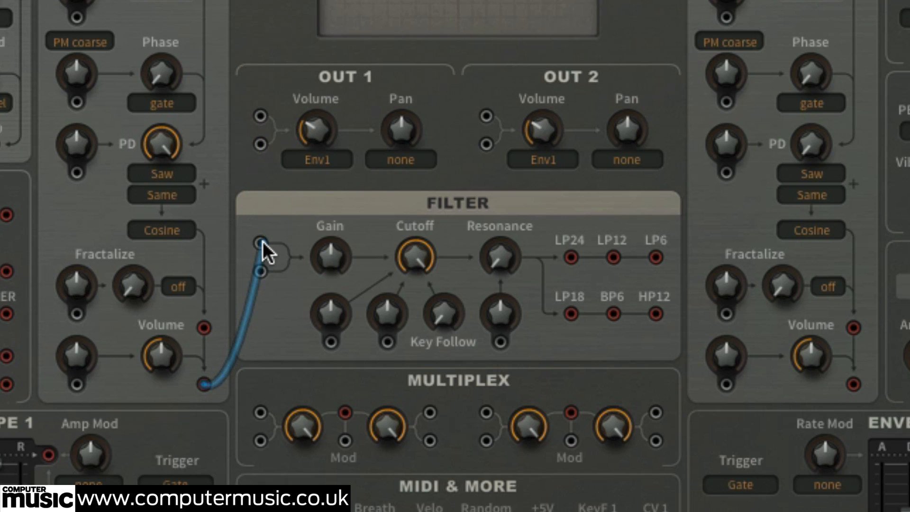
{"action": "left_click_drag", "start_coordinate": [263, 241], "coordinate": [262, 241]}
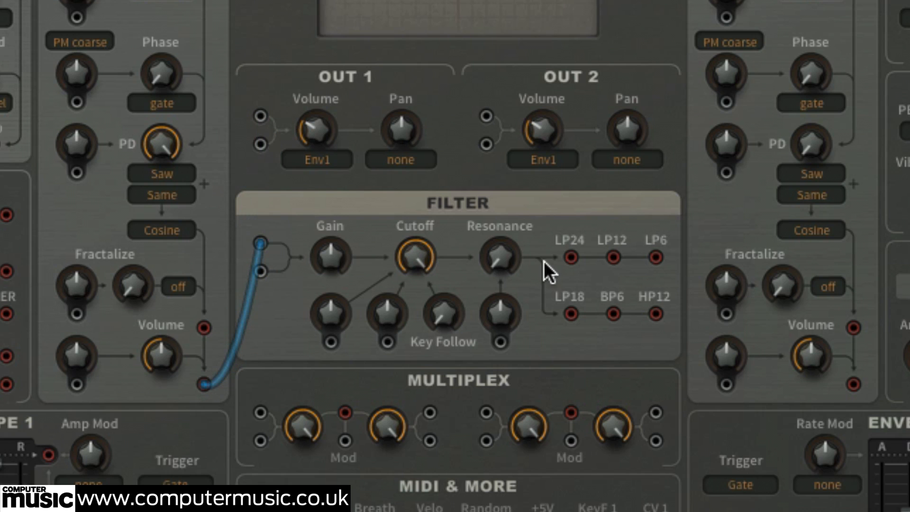
{"action": "left_click_drag", "start_coordinate": [572, 258], "coordinate": [258, 143]}
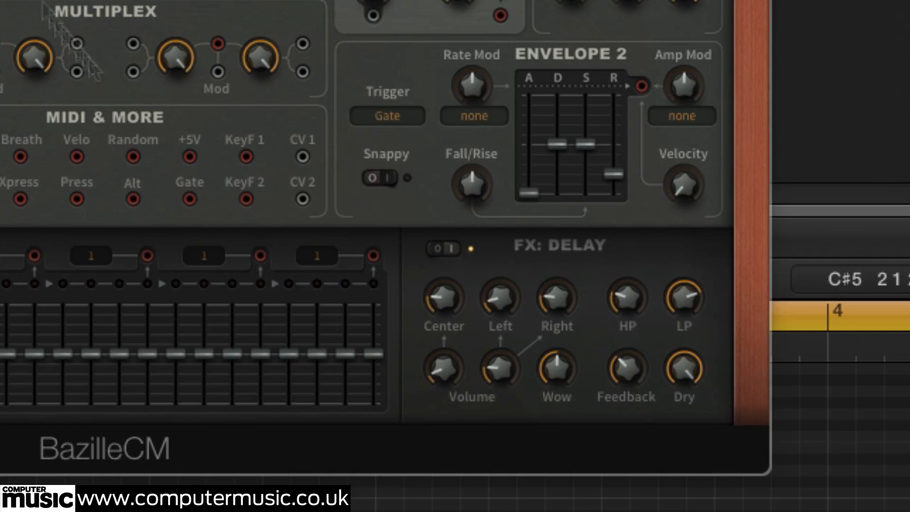
{"action": "left_click", "coordinate": [434, 252]}
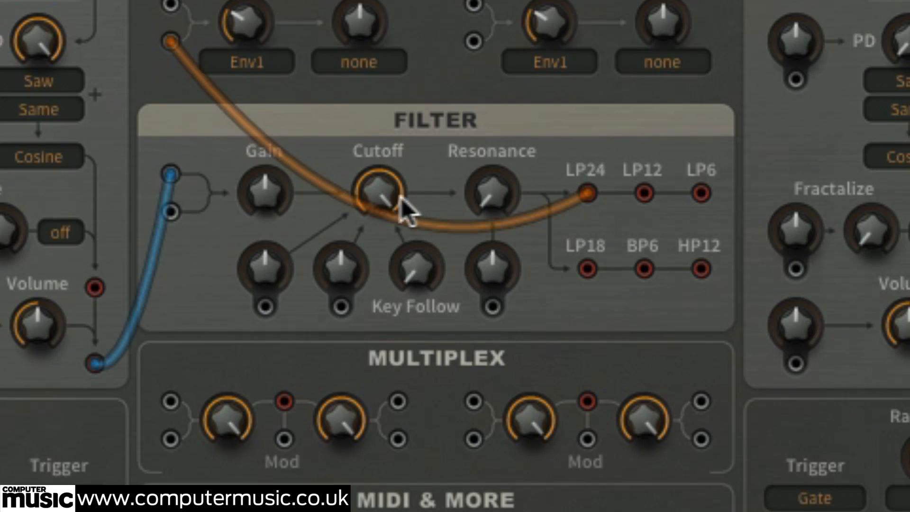
Lower the filter cutoff to slightly above halfway and raise the resonance to 26.50.
{"action": "left_click_drag", "start_coordinate": [379, 191], "coordinate": [369, 309]}
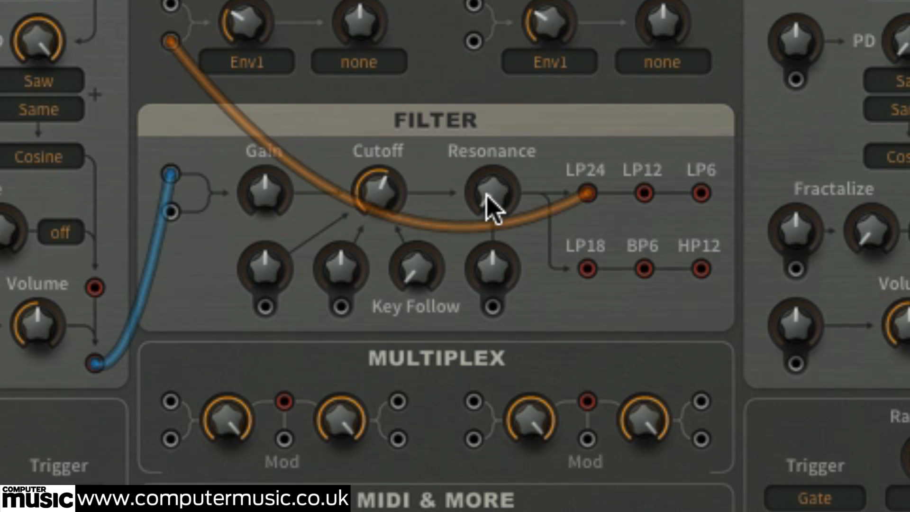
{"action": "left_click_drag", "start_coordinate": [488, 209], "coordinate": [495, 93]}
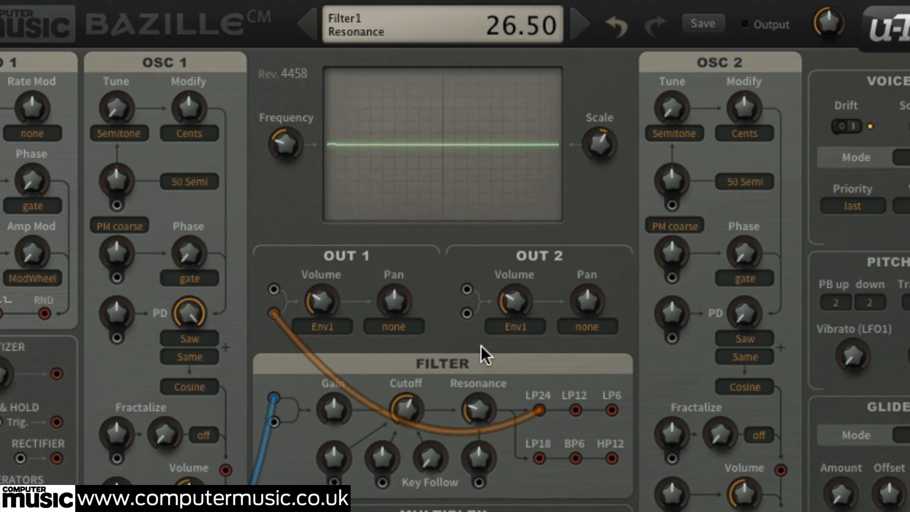
{"action": "left_click_drag", "start_coordinate": [482, 346], "coordinate": [482, 345]}
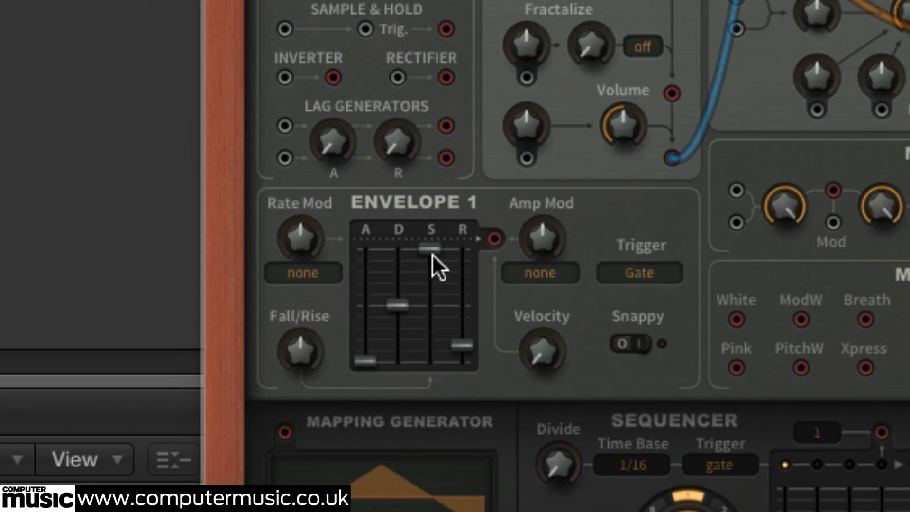
Lower Envelope 1's sustain to its minimum.
{"action": "left_click_drag", "start_coordinate": [431, 254], "coordinate": [422, 428]}
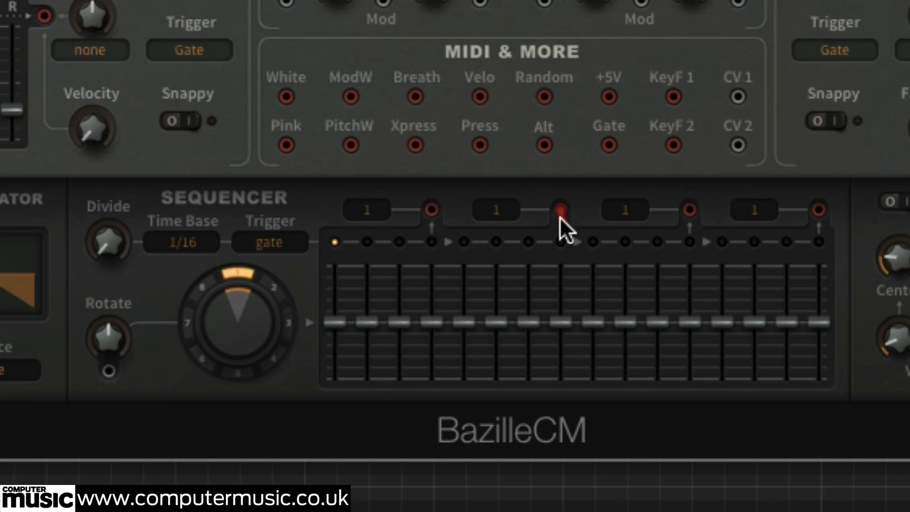
Patch the second sequencer output to oscillator 1's tune modulation at full depth and give steps 2–8 small positive values, with step 2 at 3.00.
{"action": "left_click_drag", "start_coordinate": [560, 216], "coordinate": [417, 178]}
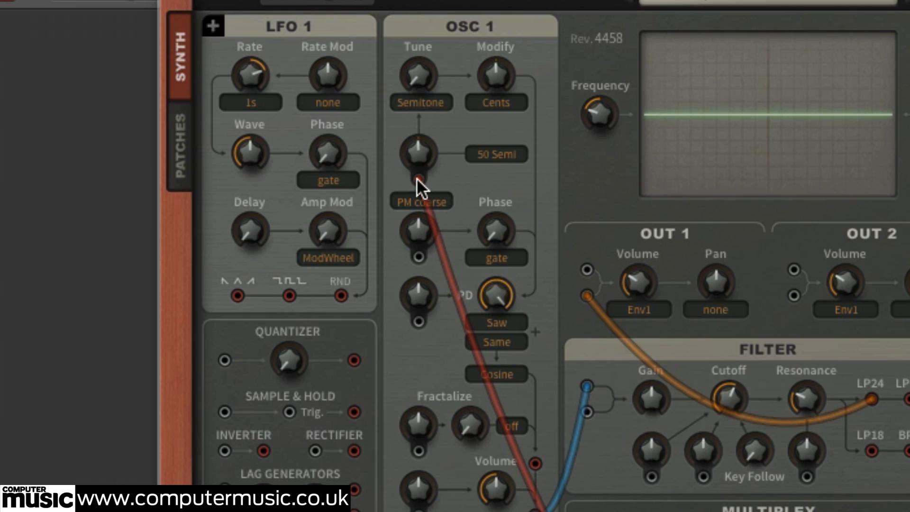
{"action": "left_click_drag", "start_coordinate": [422, 155], "coordinate": [426, 3]}
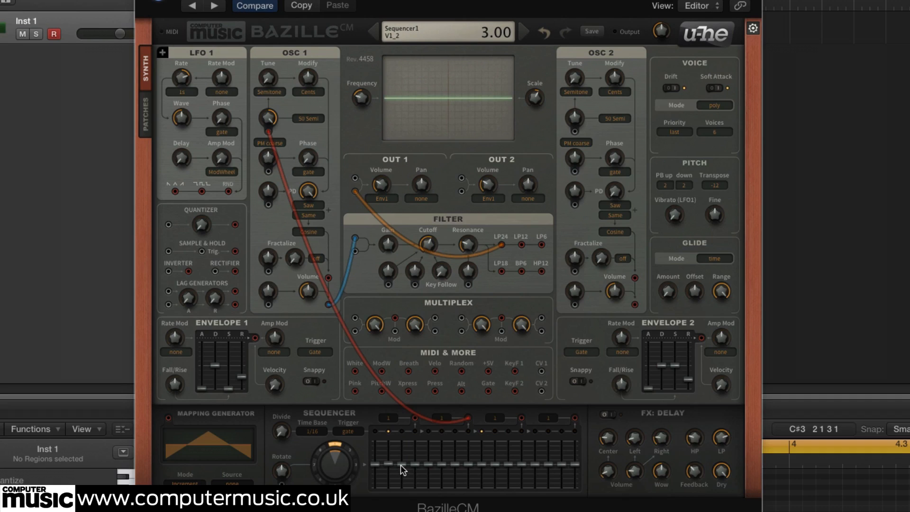
{"action": "left_click_drag", "start_coordinate": [414, 465], "coordinate": [442, 463]}
{"action": "left_click_drag", "start_coordinate": [440, 463], "coordinate": [469, 462]}
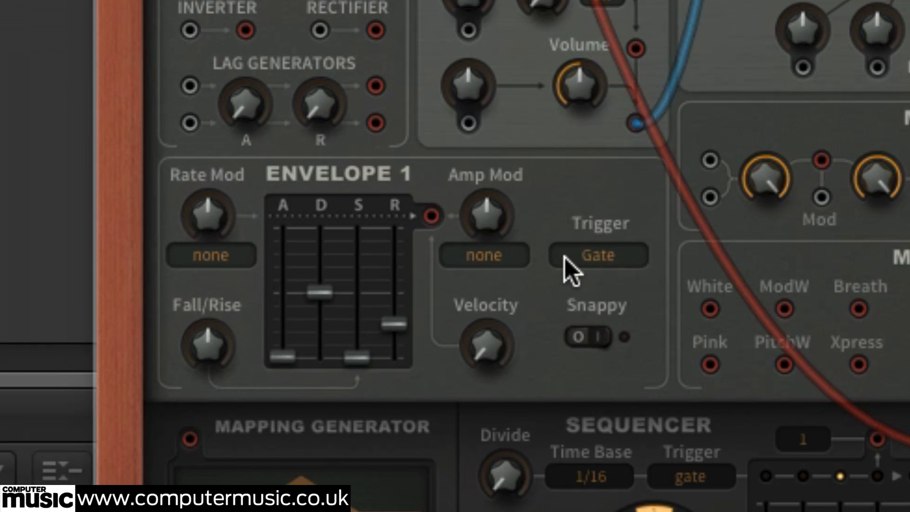
Set Envelope 1's trigger source to ModSeq2.
{"action": "left_click", "coordinate": [598, 257]}
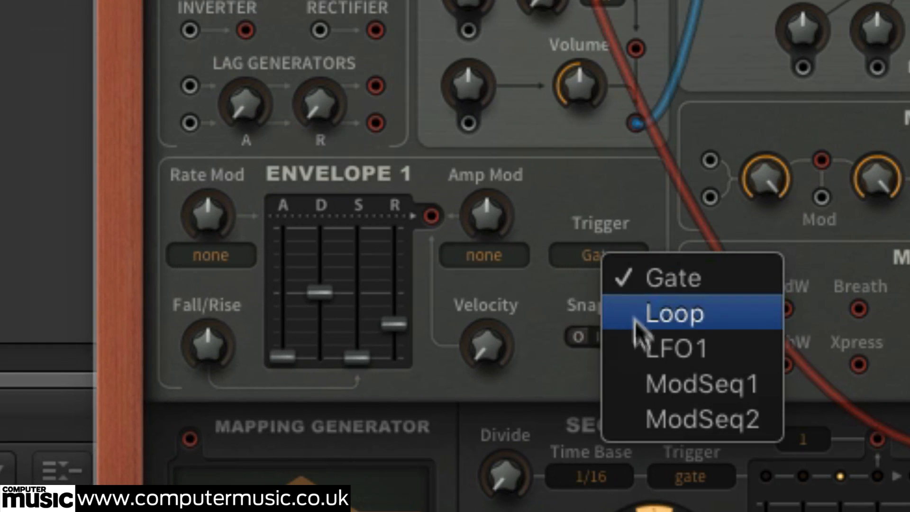
{"action": "left_click", "coordinate": [674, 417]}
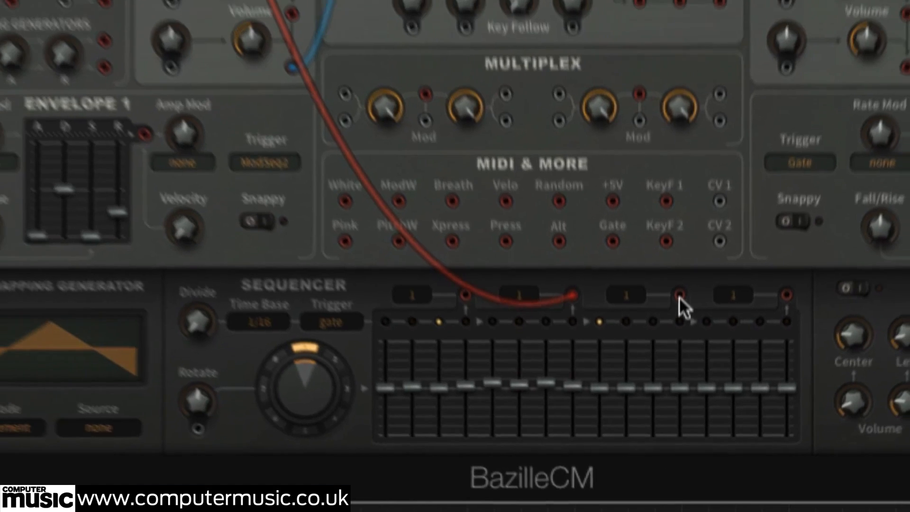
Patch the third sequencer output to the second lag generator's input and raise sequencer steps 9 and 11 to maximum.
{"action": "left_click_drag", "start_coordinate": [678, 219], "coordinate": [274, 169]}
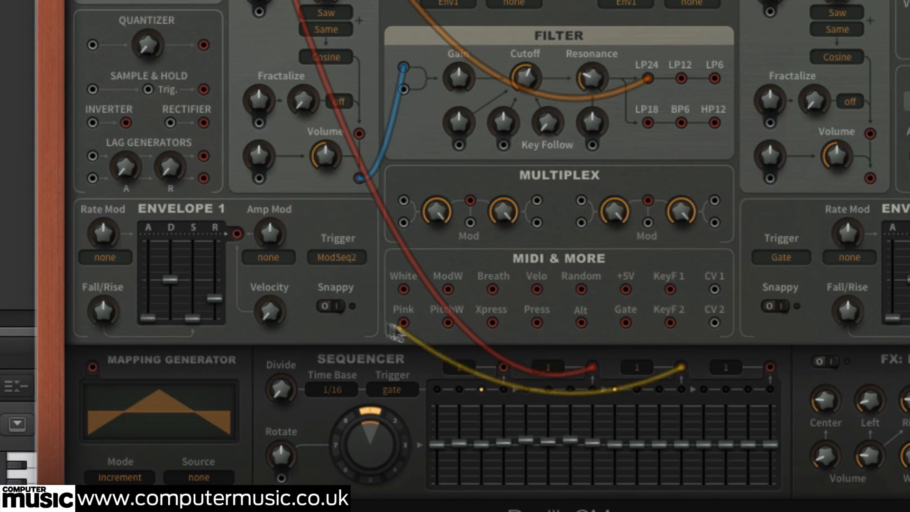
{"action": "left_click_drag", "start_coordinate": [397, 332], "coordinate": [93, 179]}
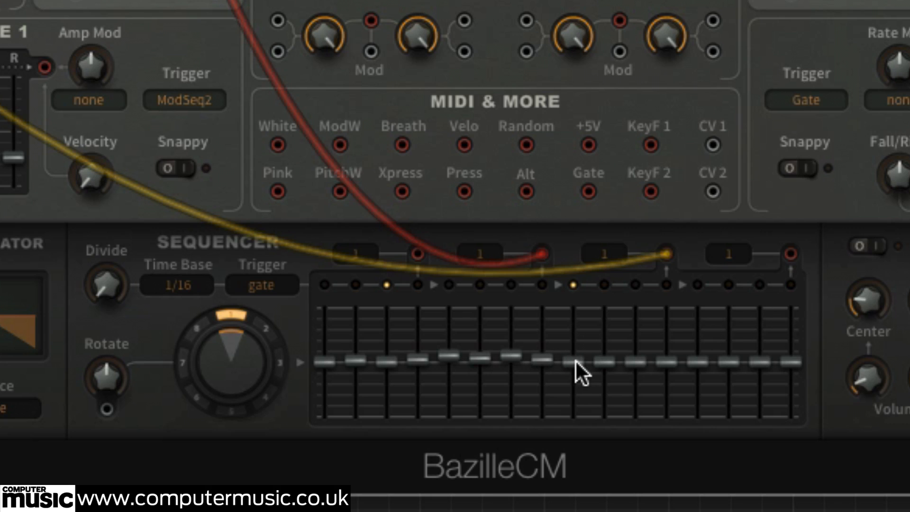
{"action": "left_click_drag", "start_coordinate": [586, 356], "coordinate": [589, 285]}
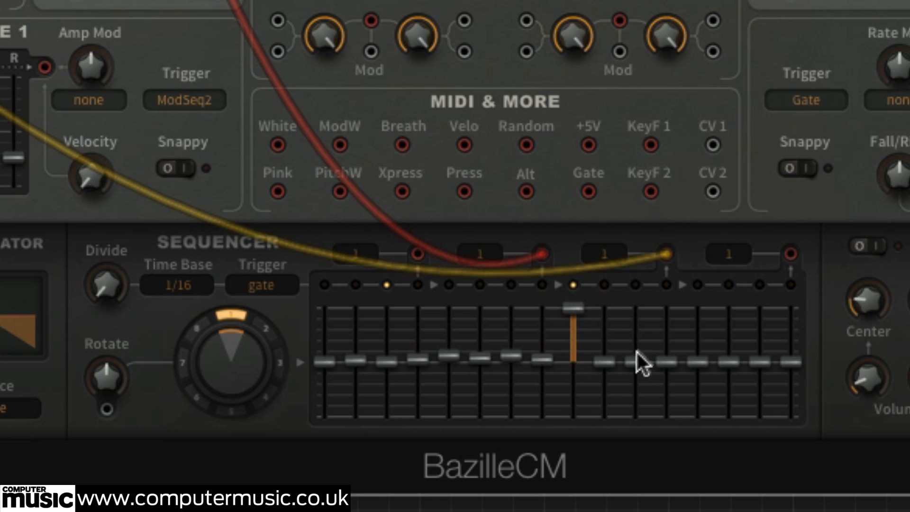
{"action": "left_click_drag", "start_coordinate": [637, 358], "coordinate": [649, 274]}
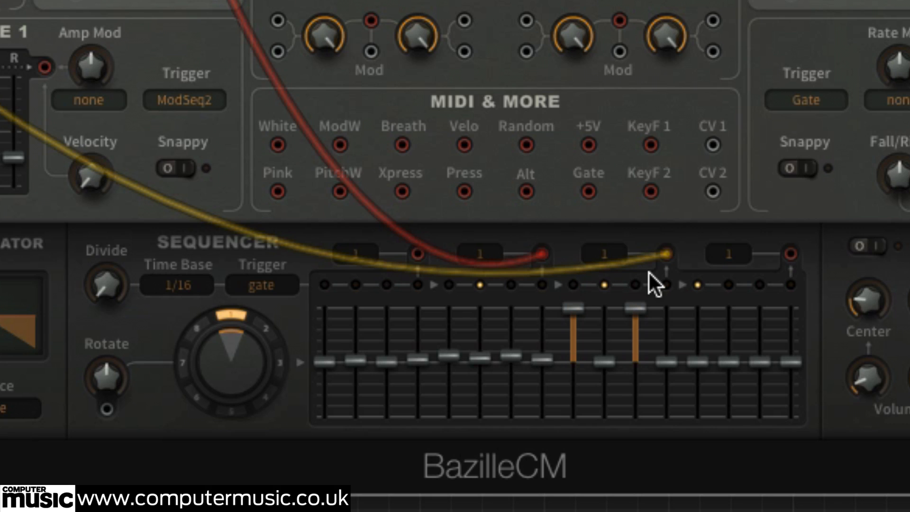
Set the number assigned to the first, second and fourth sequencer outputs to 2.
{"action": "left_click", "coordinate": [358, 258]}
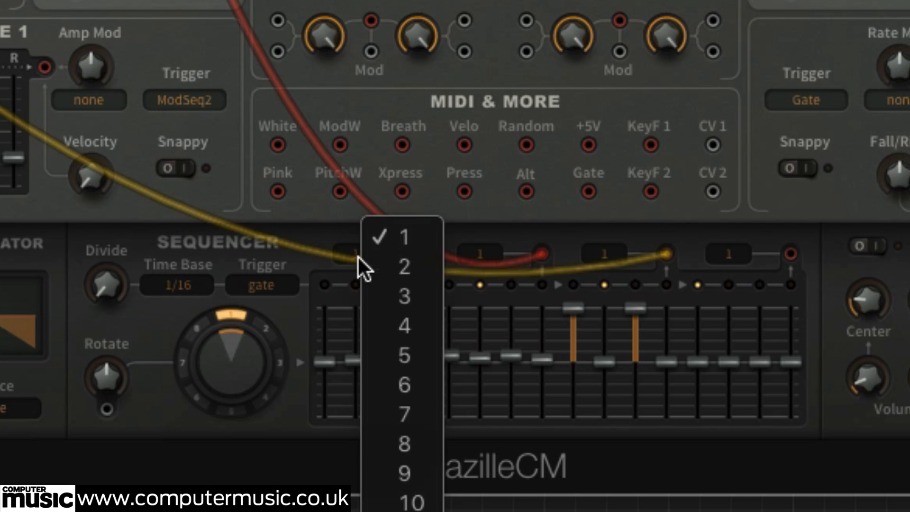
{"action": "left_click", "coordinate": [375, 272]}
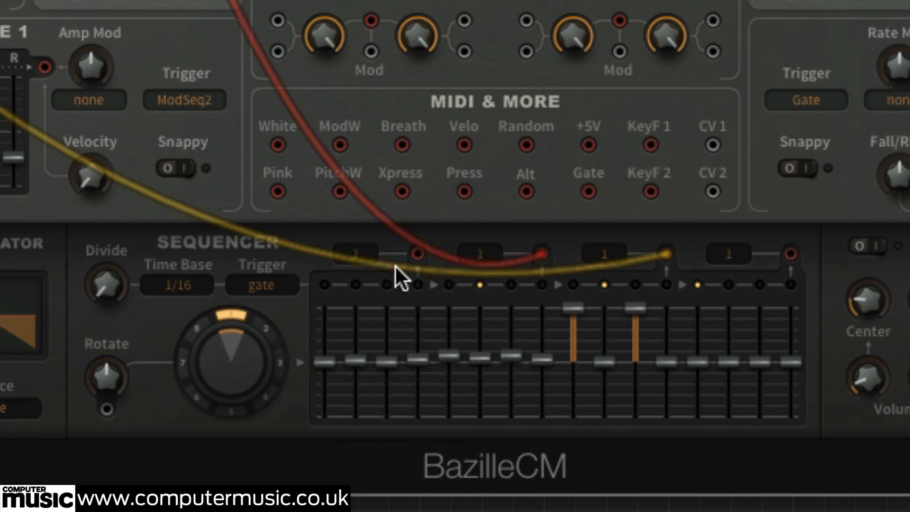
{"action": "left_click", "coordinate": [479, 252]}
{"action": "left_click", "coordinate": [503, 266]}
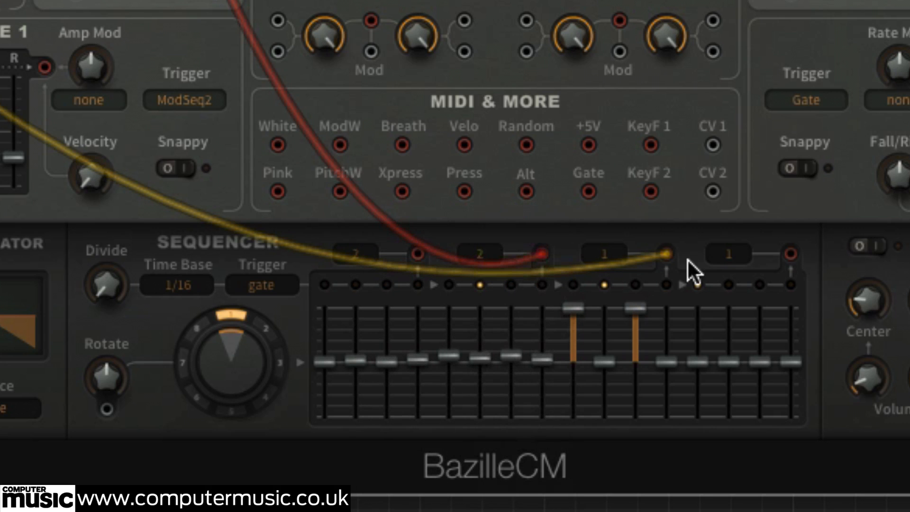
{"action": "left_click", "coordinate": [728, 258]}
{"action": "left_click", "coordinate": [739, 270]}
Patch the fourth sequencer output to the filter's first cutoff modulation input and raise that modulation's depth.
{"action": "left_click_drag", "start_coordinate": [790, 255], "coordinate": [369, 179]}
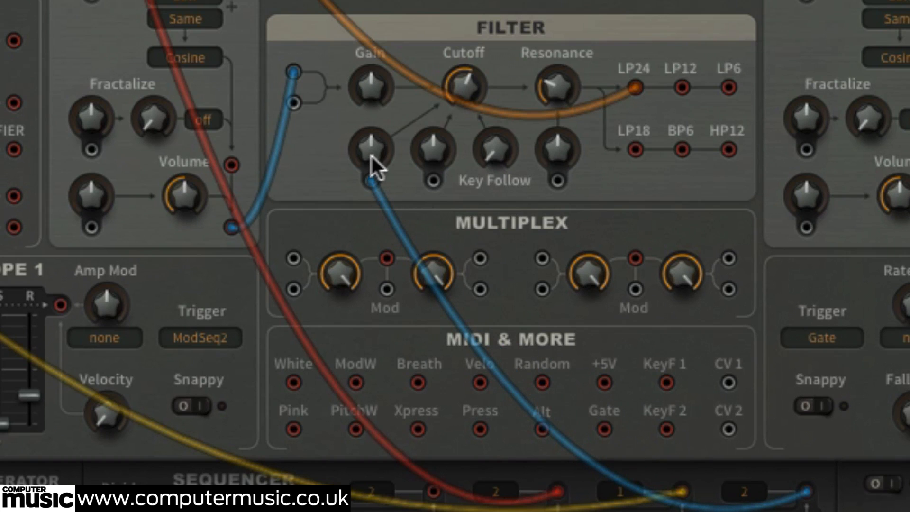
{"action": "left_click_drag", "start_coordinate": [364, 150], "coordinate": [360, 105]}
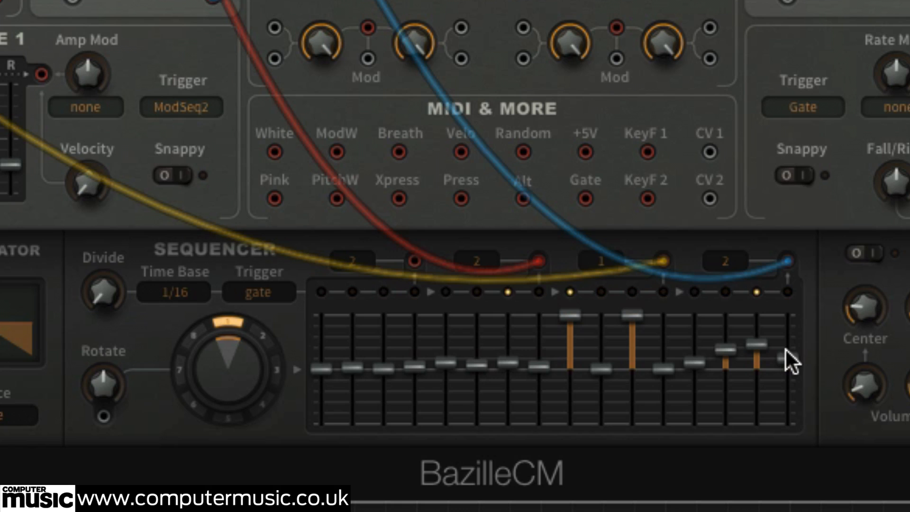
Switch on the delay effect and increase its Center, Left and Right settings, with Right the highest.
{"action": "left_click", "coordinate": [872, 254]}
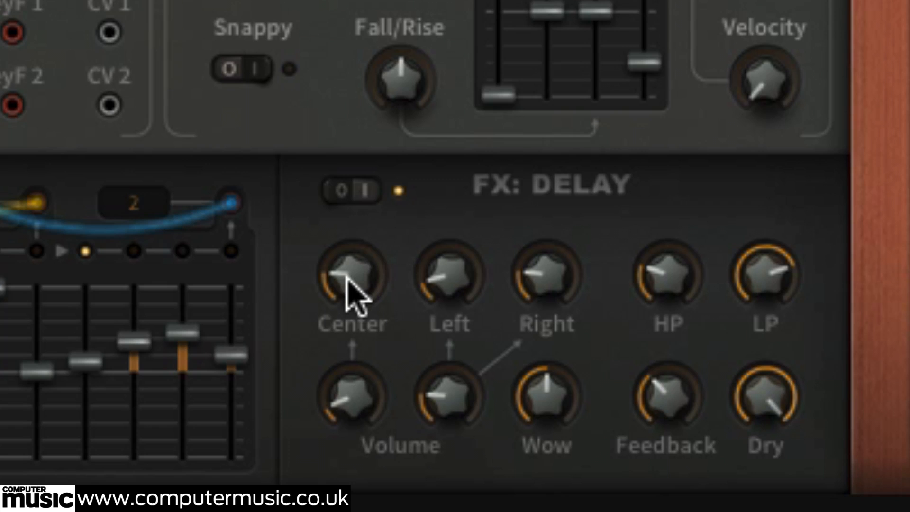
{"action": "left_click_drag", "start_coordinate": [346, 278], "coordinate": [346, 209]}
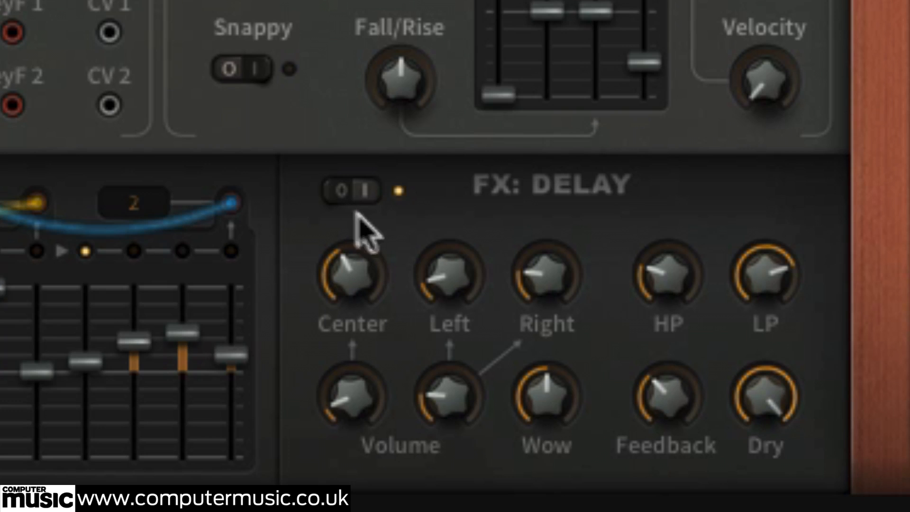
{"action": "left_click_drag", "start_coordinate": [439, 275], "coordinate": [446, 197]}
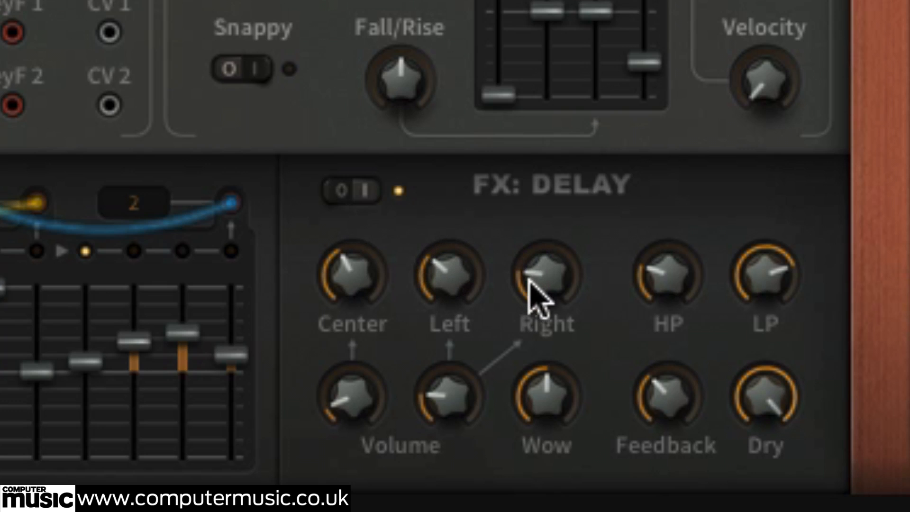
{"action": "left_click_drag", "start_coordinate": [539, 270], "coordinate": [553, 105]}
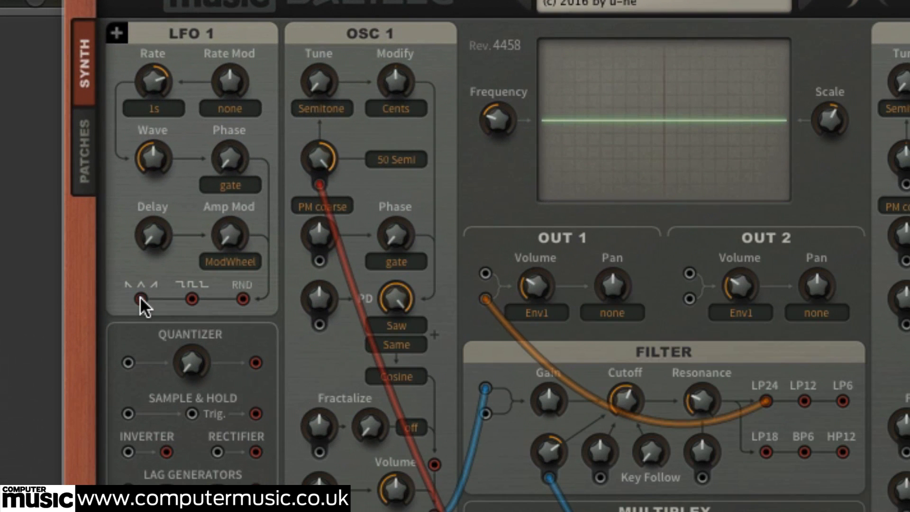
Patch LFO 1's triangle output to the filter's second cutoff modulation input with raised depth, and slow down the LFO rate.
{"action": "left_click_drag", "start_coordinate": [141, 299], "coordinate": [601, 478]}
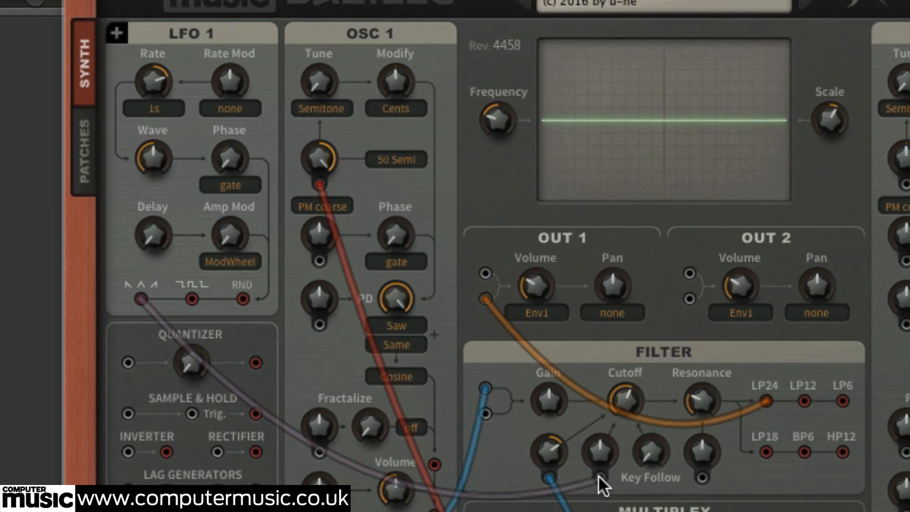
{"action": "mouse_move", "coordinate": [599, 453]}
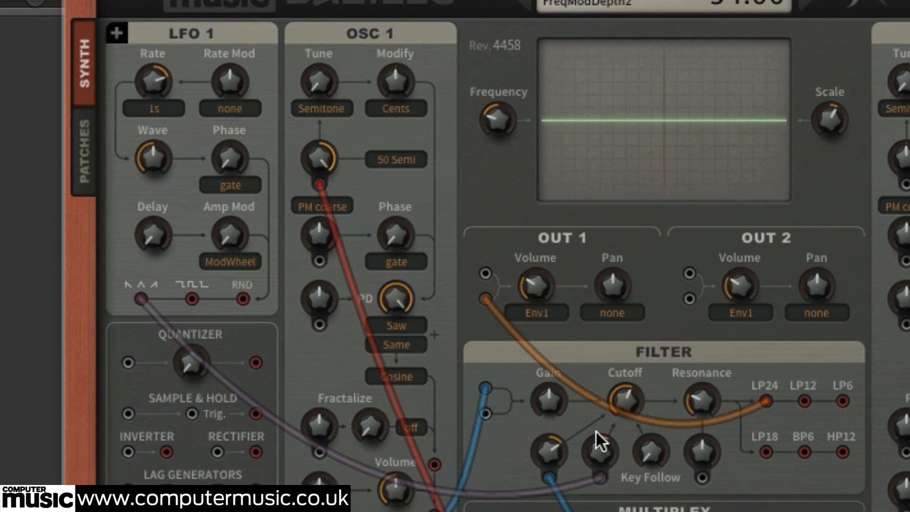
{"action": "left_click_drag", "start_coordinate": [596, 431], "coordinate": [596, 429]}
{"action": "left_click_drag", "start_coordinate": [150, 78], "coordinate": [133, 200]}
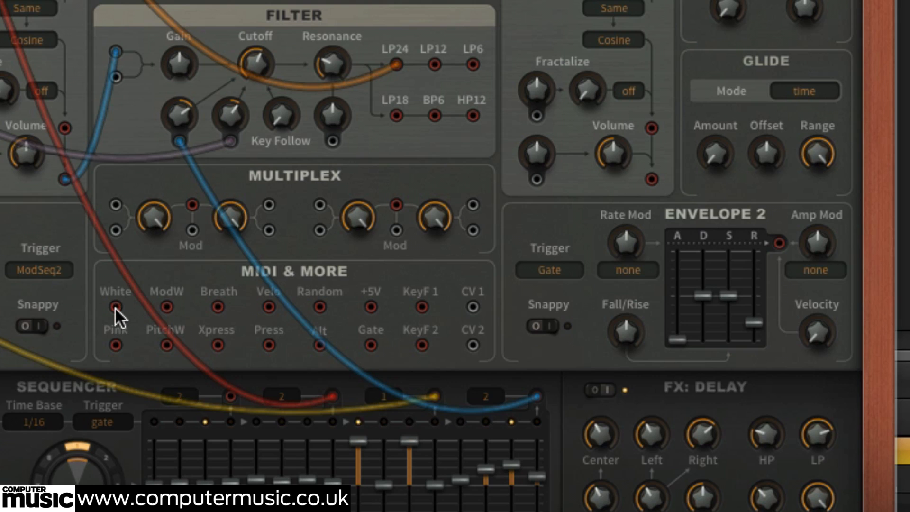
Patch White noise through the first Multiplex into the filter's second input, with Envelope 2 feeding the Multiplex's Mod input.
{"action": "left_click_drag", "start_coordinate": [115, 306], "coordinate": [115, 229]}
{"action": "left_click_drag", "start_coordinate": [191, 205], "coordinate": [118, 78]}
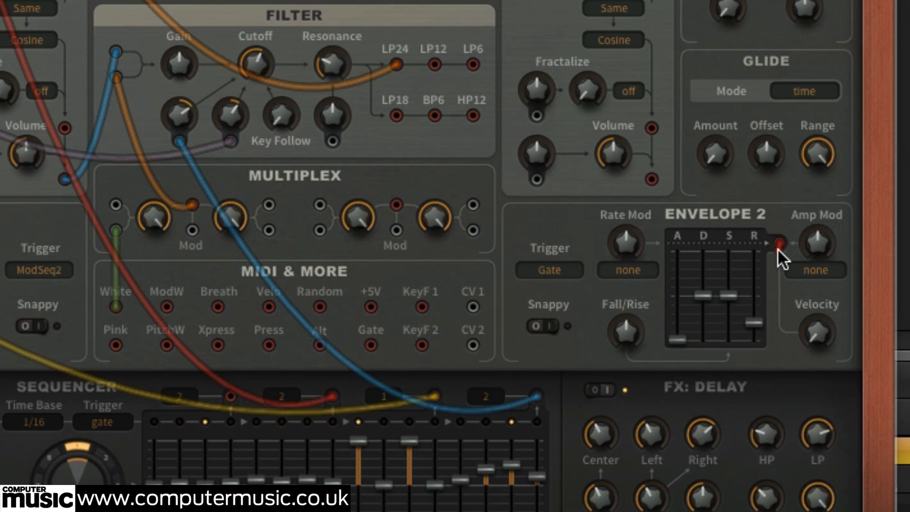
{"action": "left_click_drag", "start_coordinate": [778, 245], "coordinate": [308, 274]}
{"action": "left_click_drag", "start_coordinate": [206, 235], "coordinate": [188, 229]}
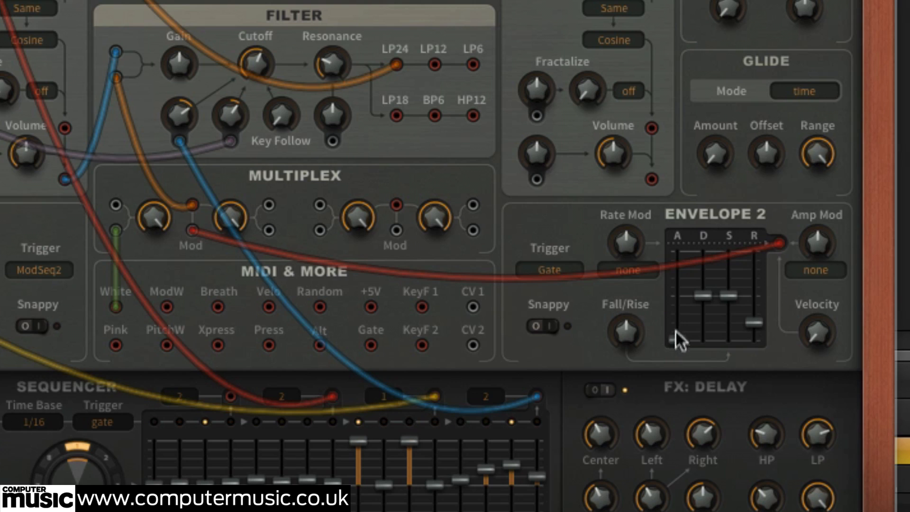
Shape Envelope 2 with a long attack, maximum decay, zero sustain and a nearly maximum release.
{"action": "left_click_drag", "start_coordinate": [676, 337], "coordinate": [678, 237]}
{"action": "left_click_drag", "start_coordinate": [704, 295], "coordinate": [714, 227]}
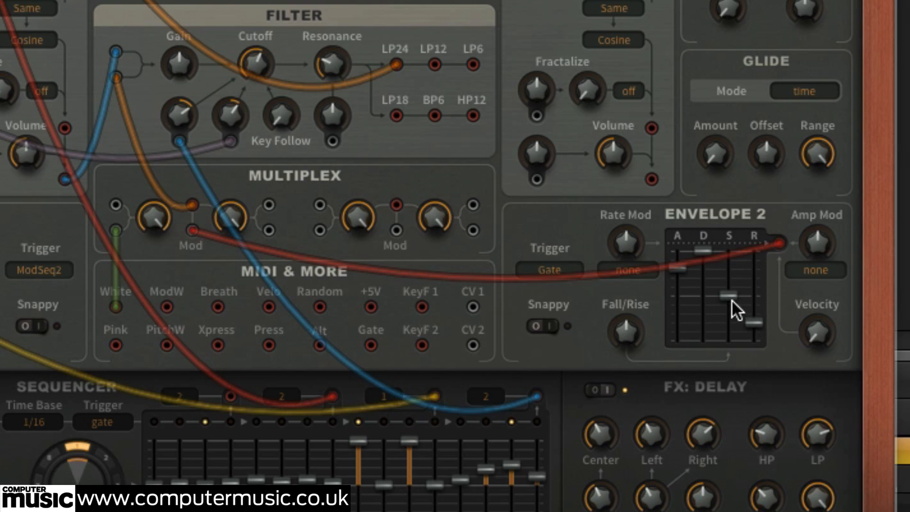
{"action": "left_click_drag", "start_coordinate": [733, 299], "coordinate": [726, 363]}
{"action": "left_click_drag", "start_coordinate": [756, 323], "coordinate": [758, 225]}
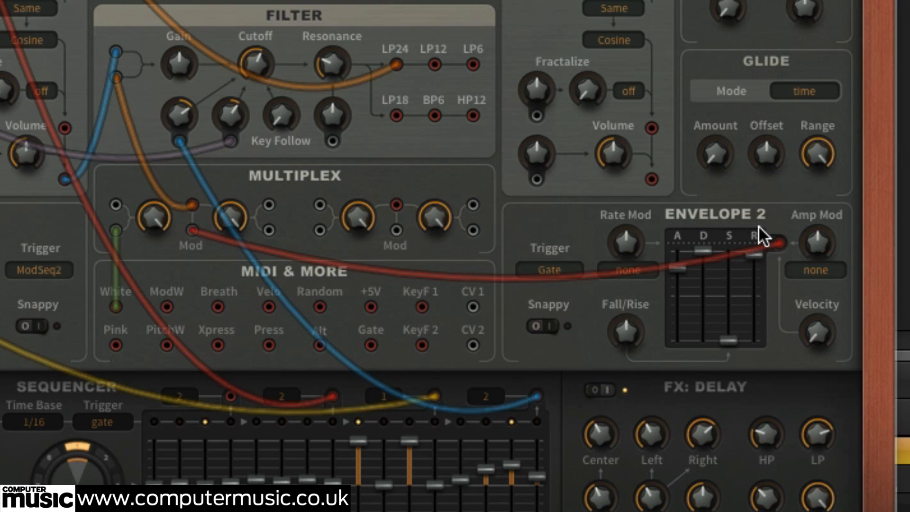